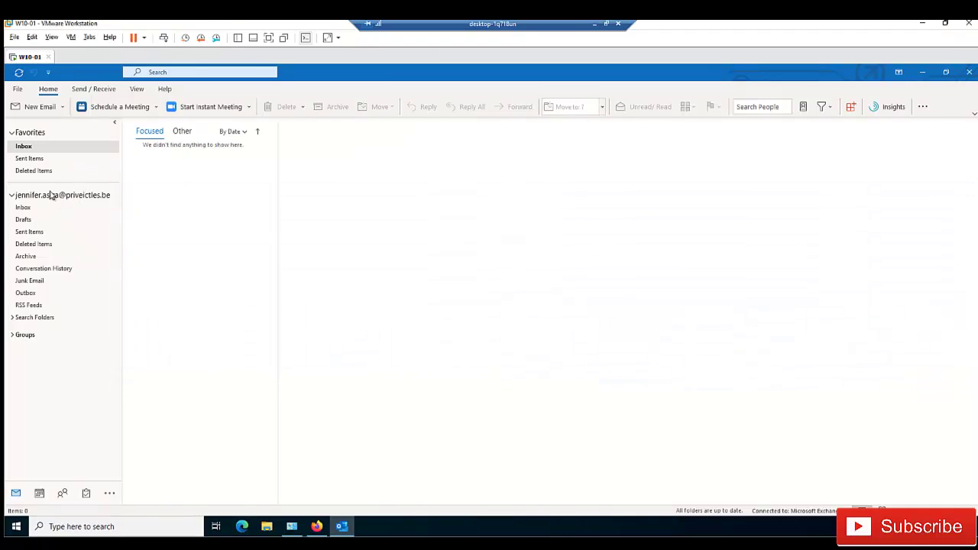
Step: Search Windows for 'crede' and launch Credential Manager from the best match
click(16, 526)
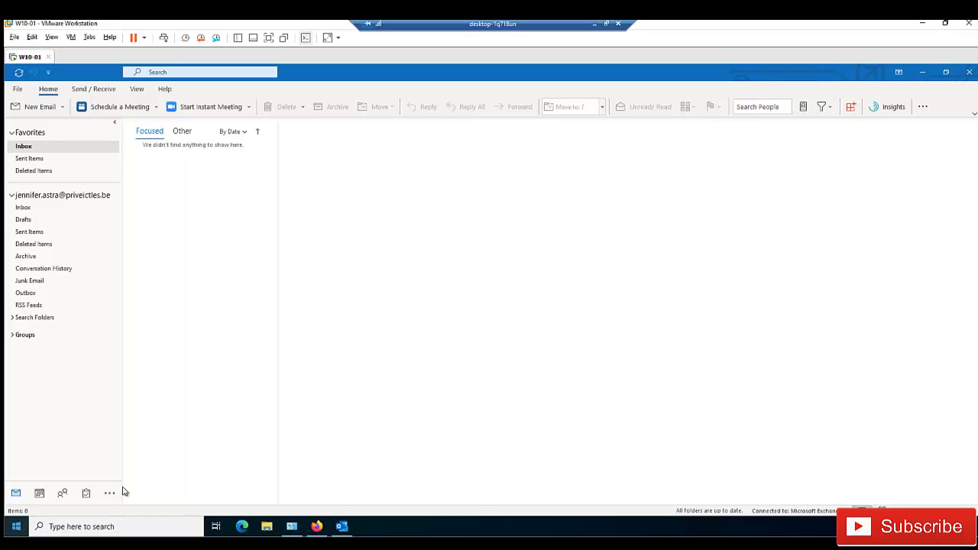
text(cred)
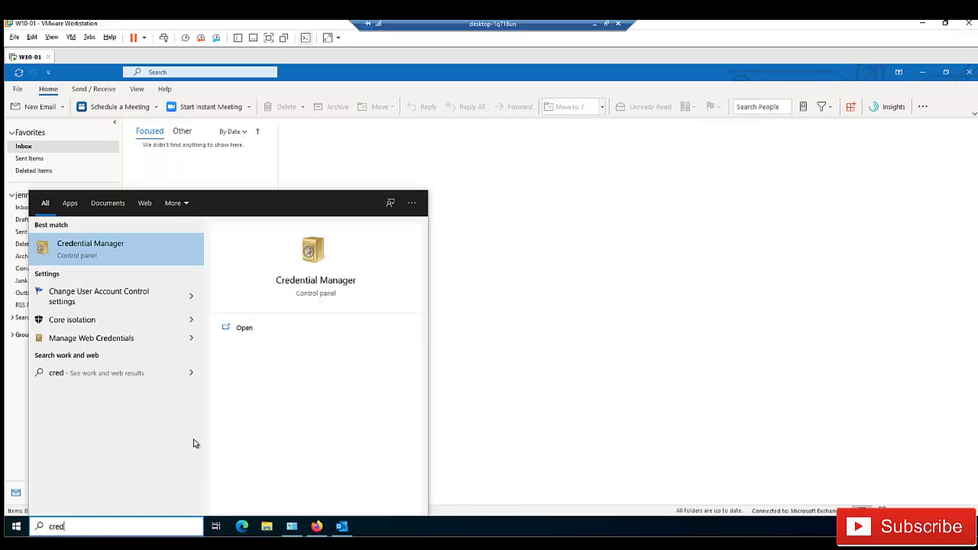
text(en)
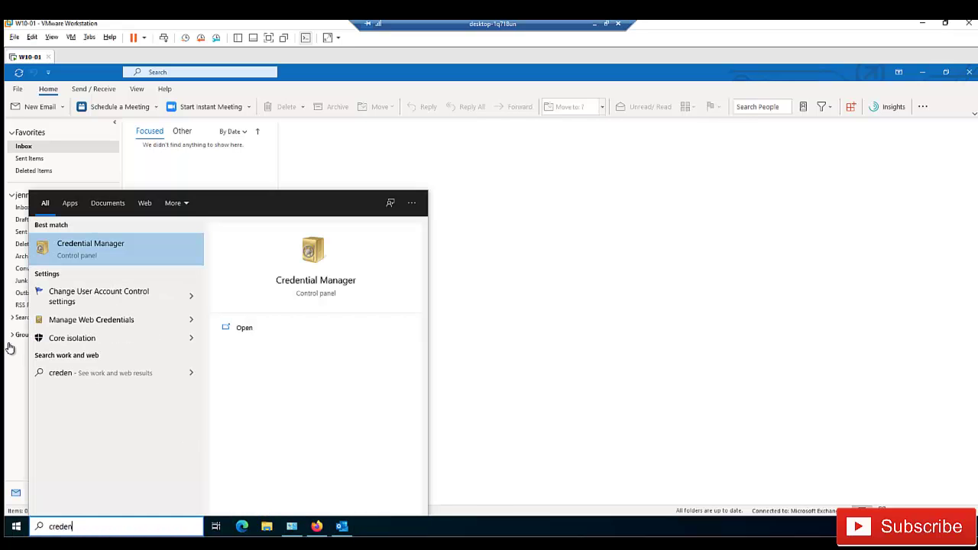
click(105, 244)
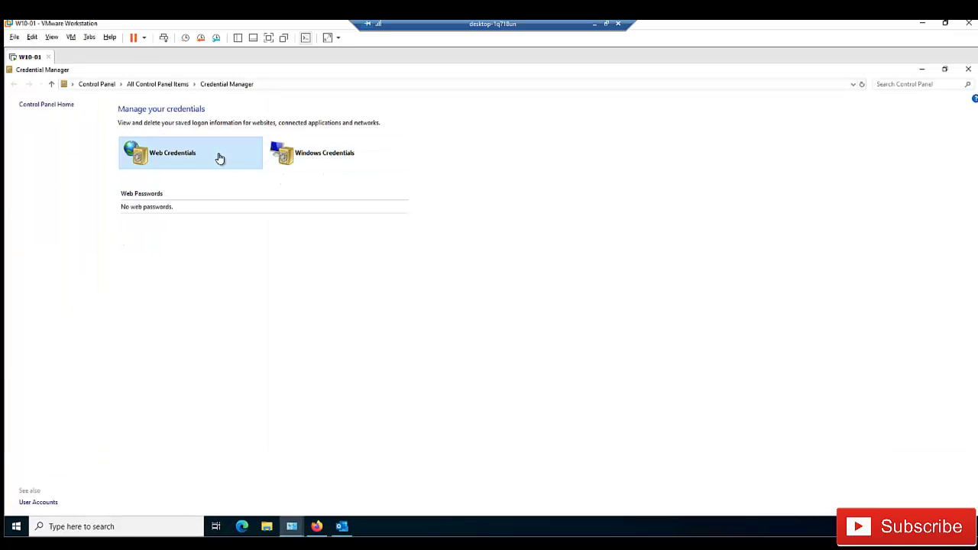
Step: Review the two generic entries under Windows Credentials, then close Credential Manager
click(319, 157)
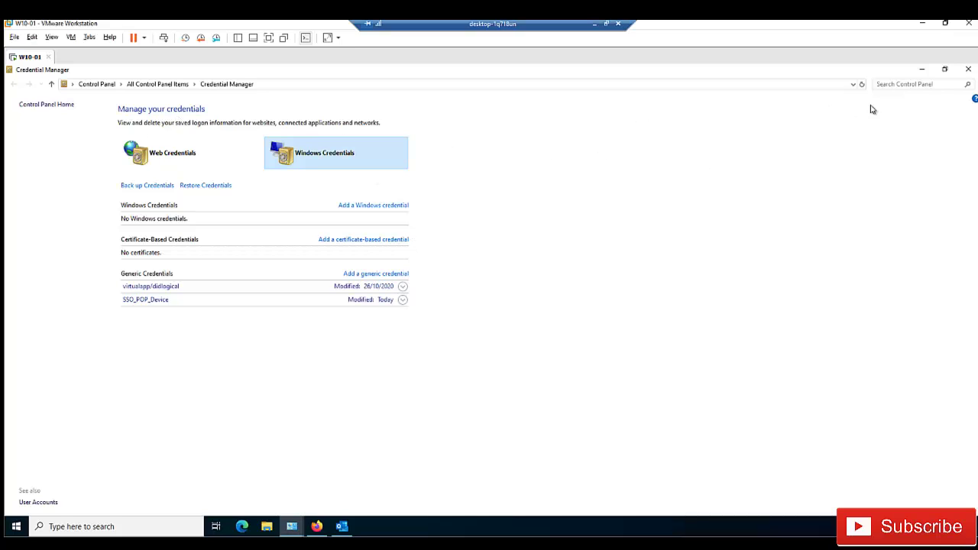
click(964, 69)
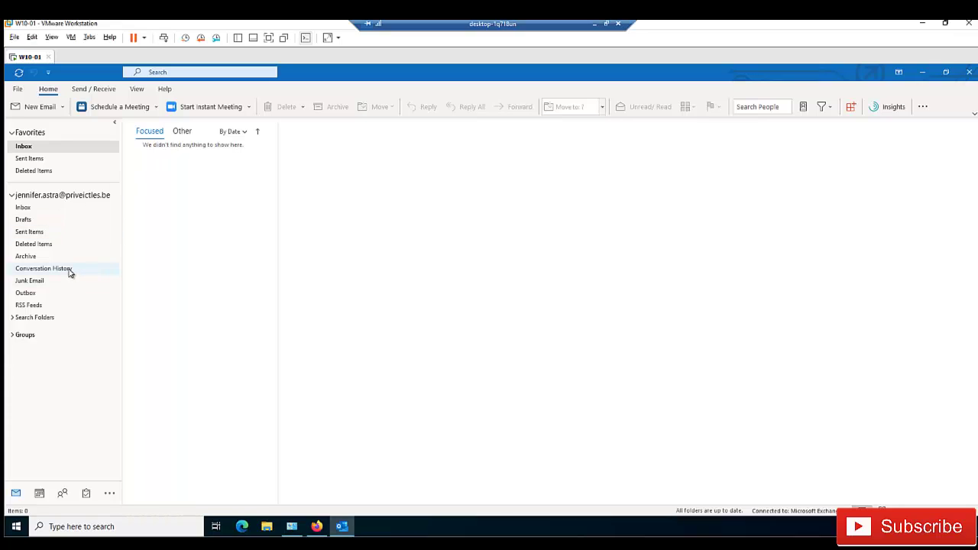
Step: Go to Settings > Accounts > Email & accounts from the Start menu
click(16, 527)
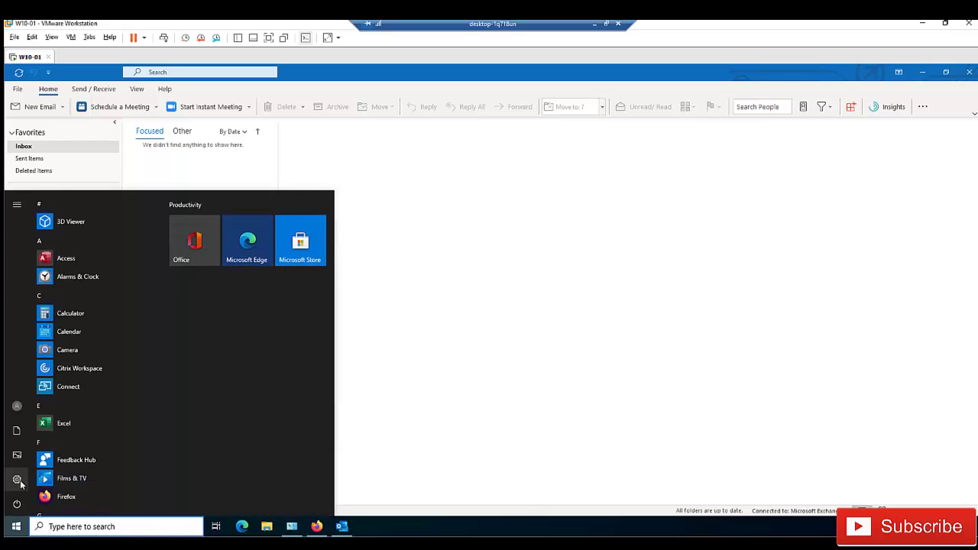
click(17, 479)
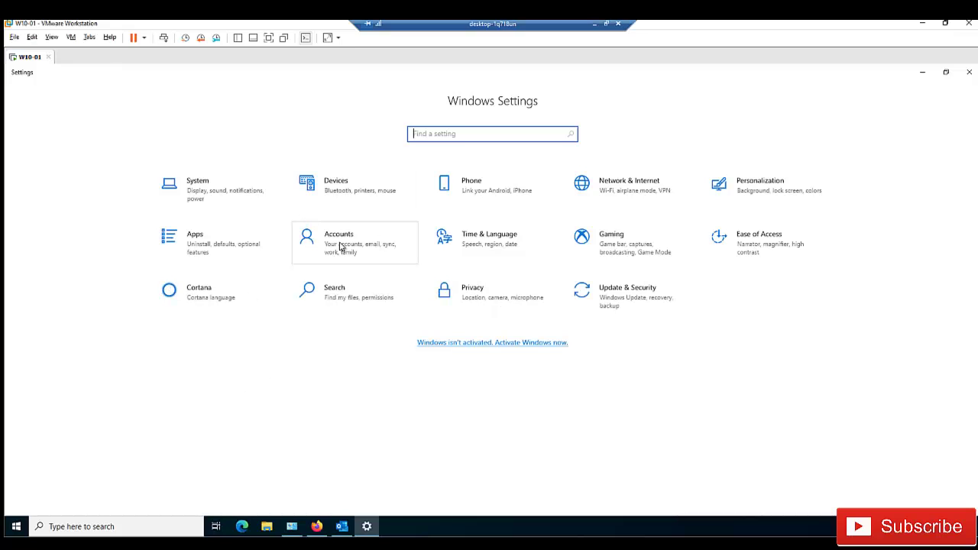
click(341, 246)
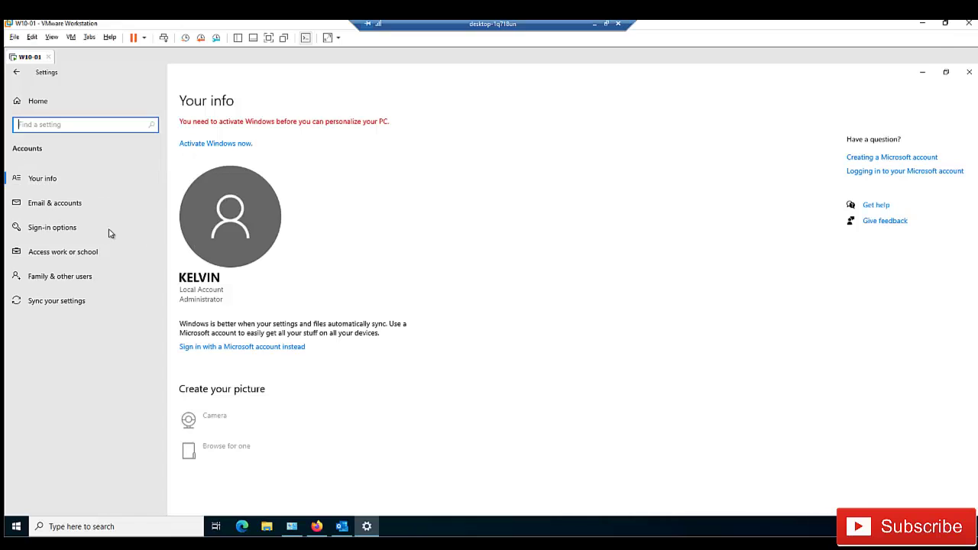
click(57, 207)
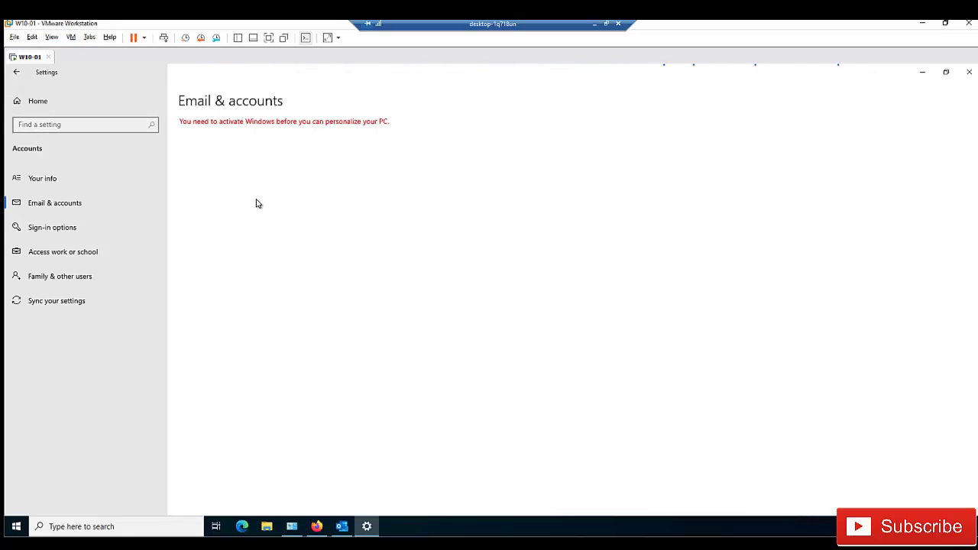
Step: Minimize Settings and Outlook, then restore Settings from the taskbar
click(366, 528)
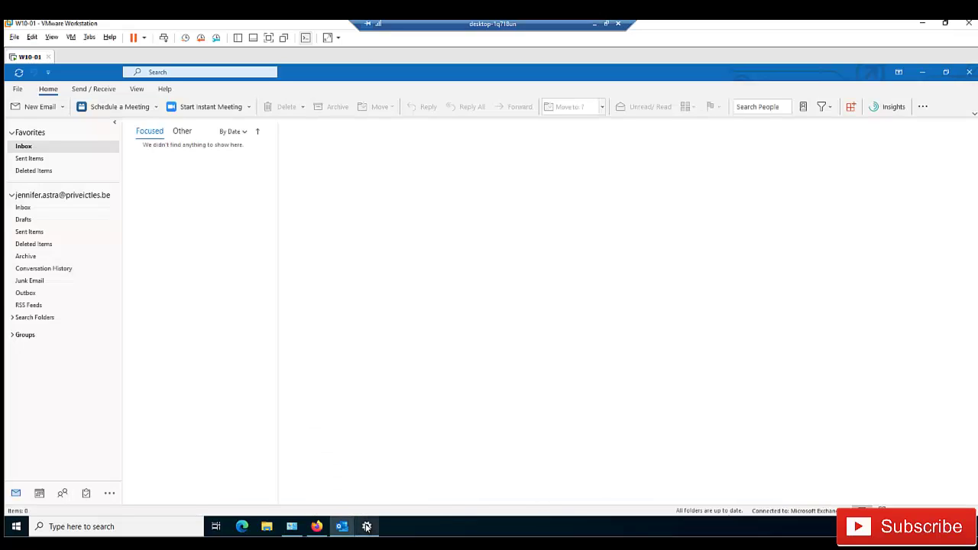
click(922, 72)
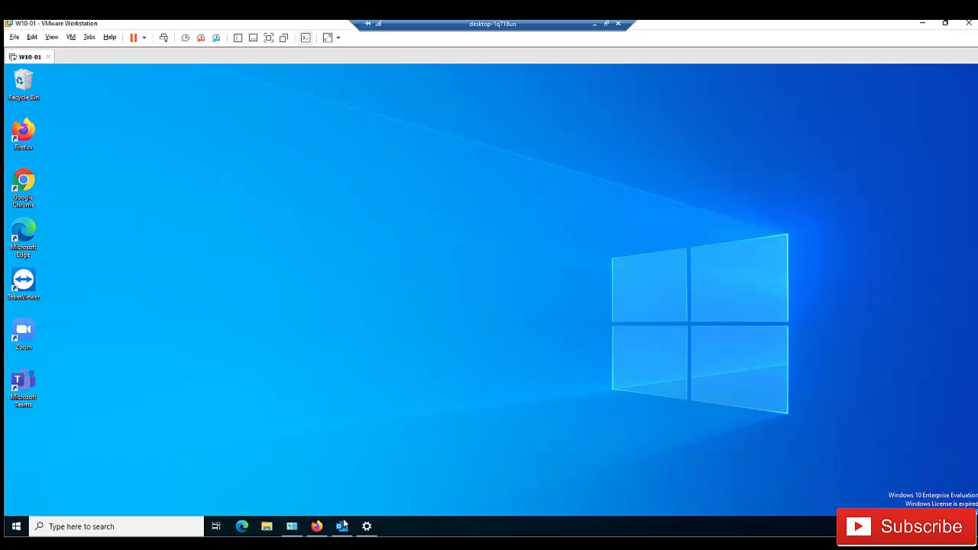
click(367, 526)
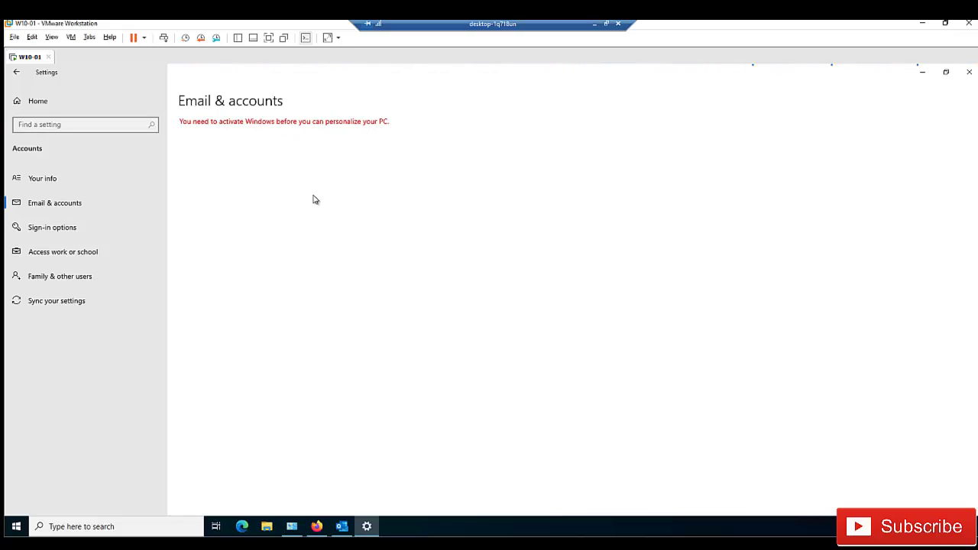
Step: Expand the first account under Access work or school, then bring Outlook forward
click(71, 255)
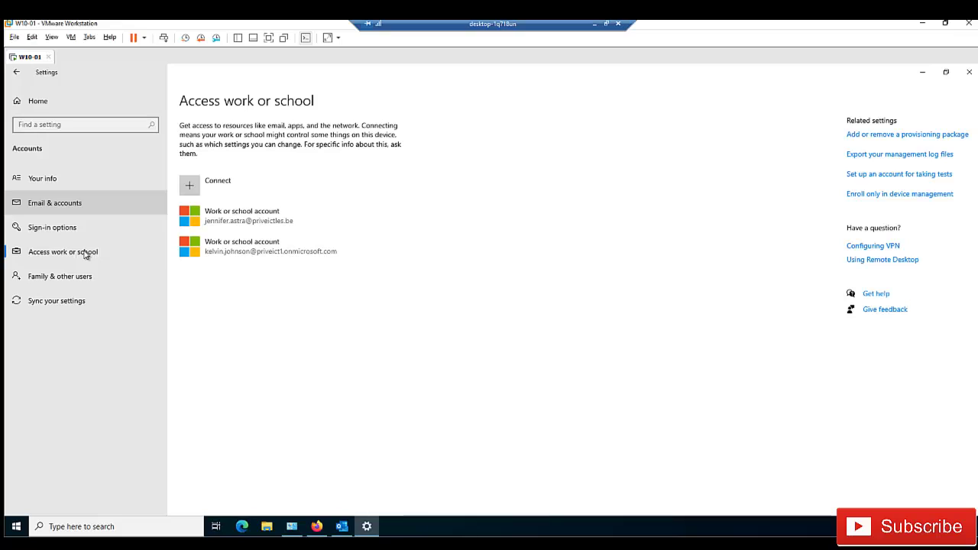
click(241, 223)
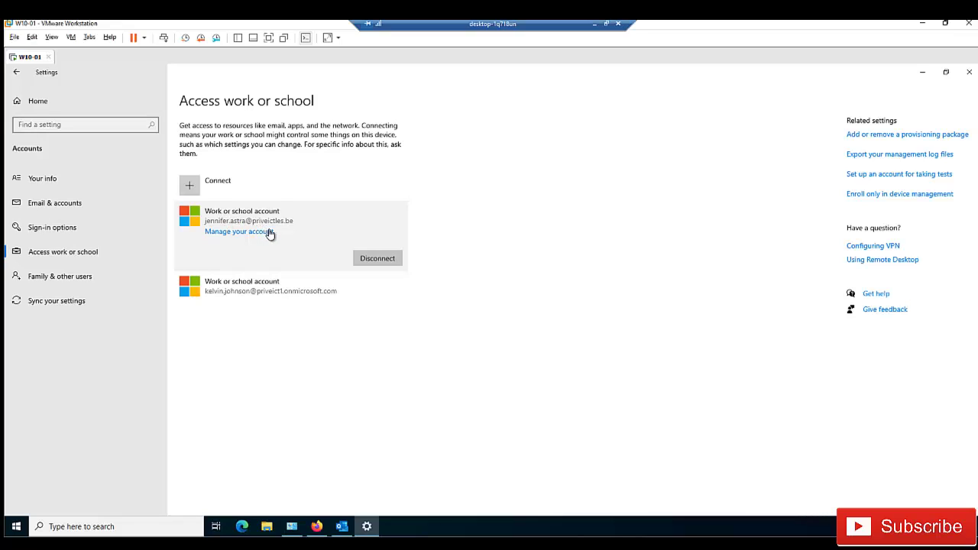
click(341, 526)
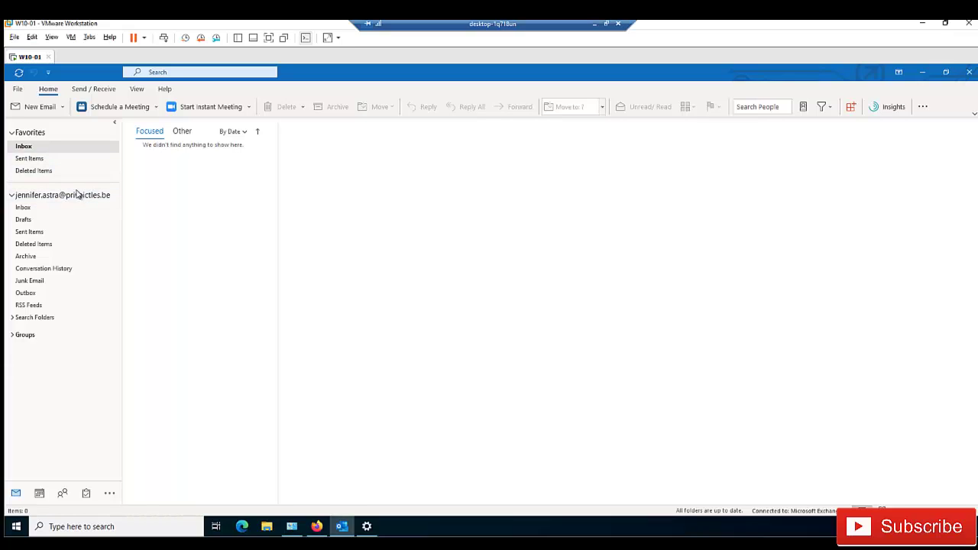
Step: Return to Email & accounts in Settings and choose Manage on the first work account
click(341, 527)
click(64, 209)
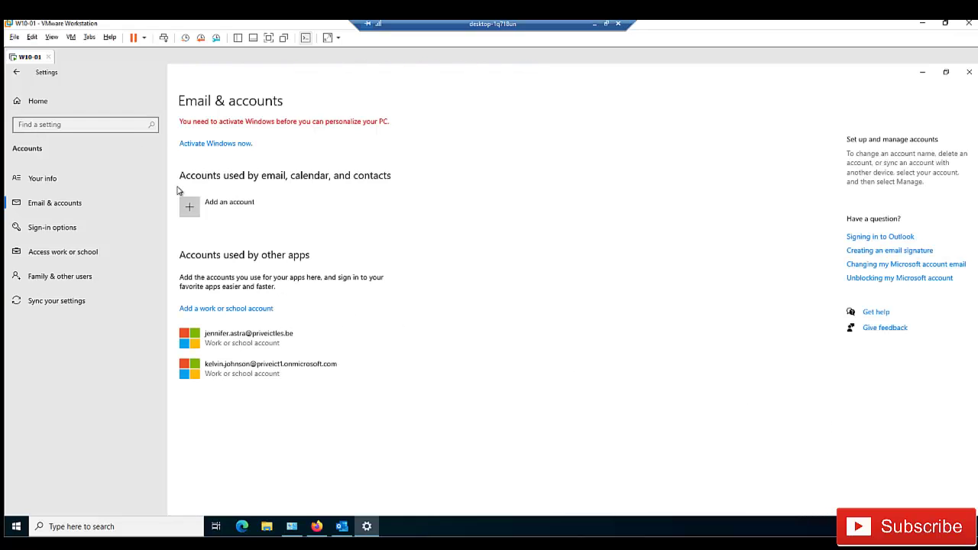
click(241, 342)
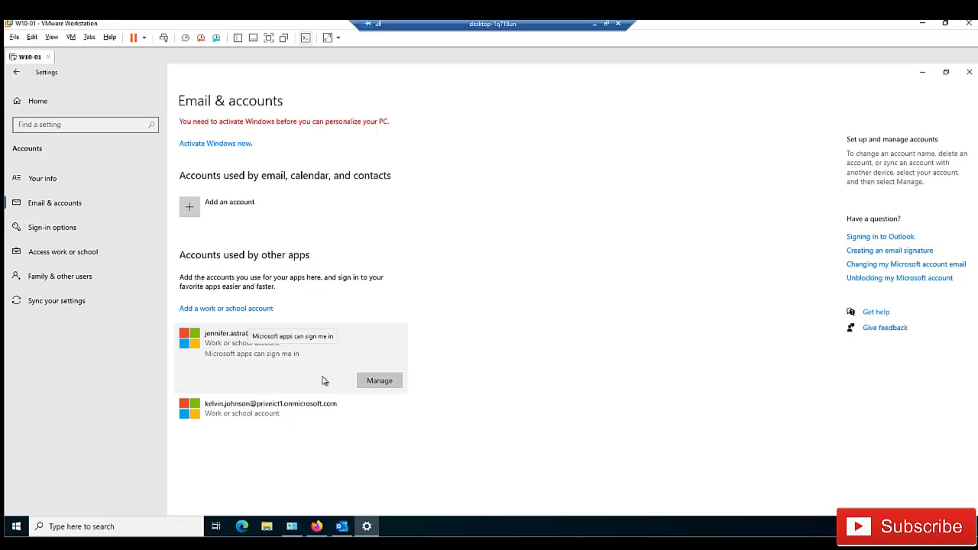
click(373, 382)
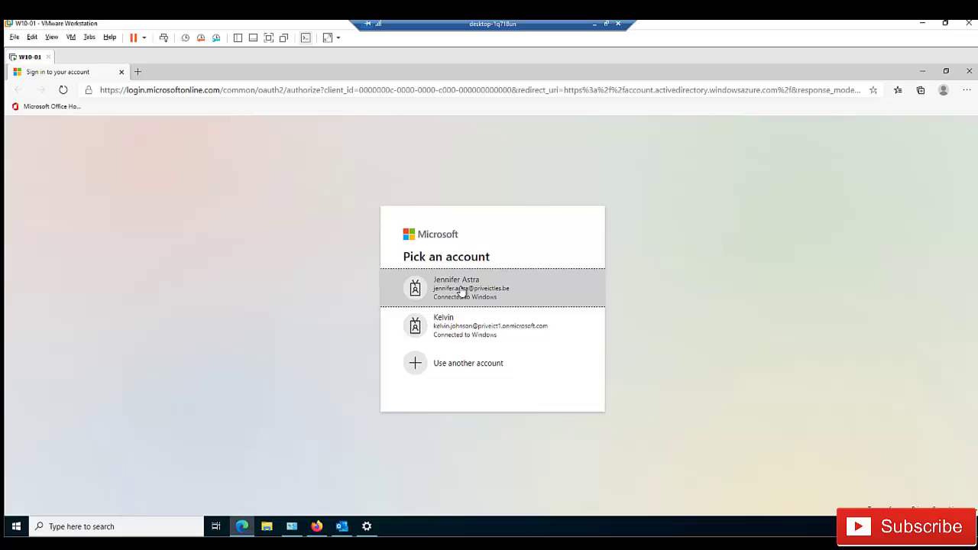
Step: Sign in as the first work account, skip the security prompt, and start Change password
click(460, 289)
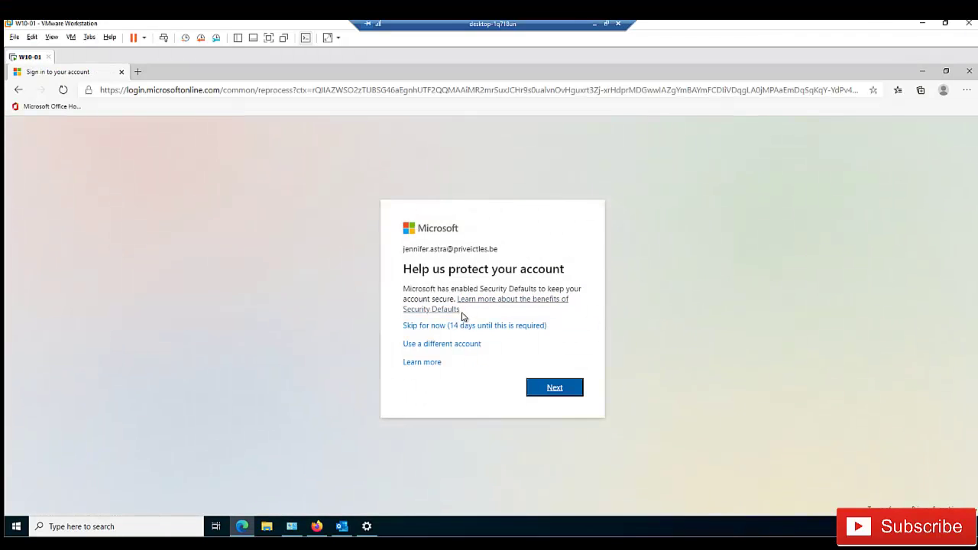
click(453, 326)
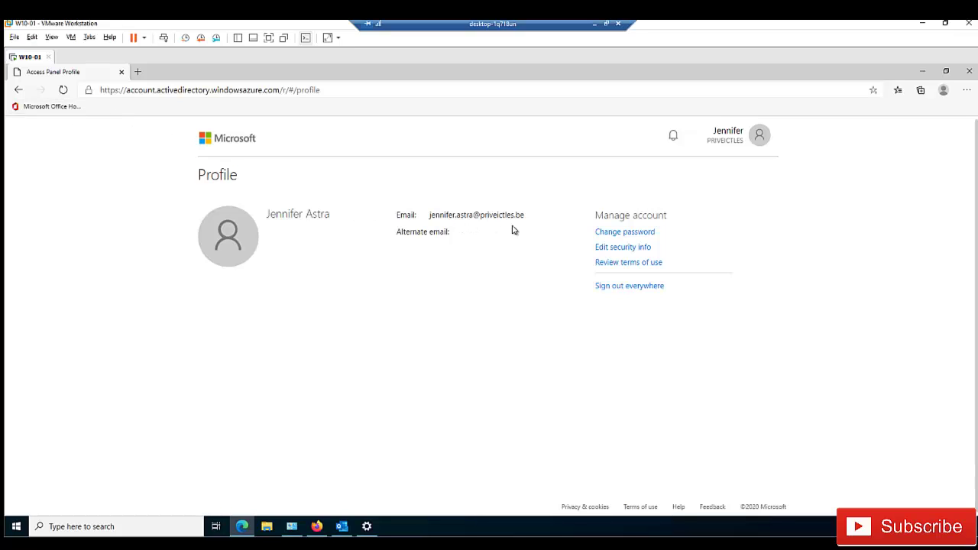
click(627, 236)
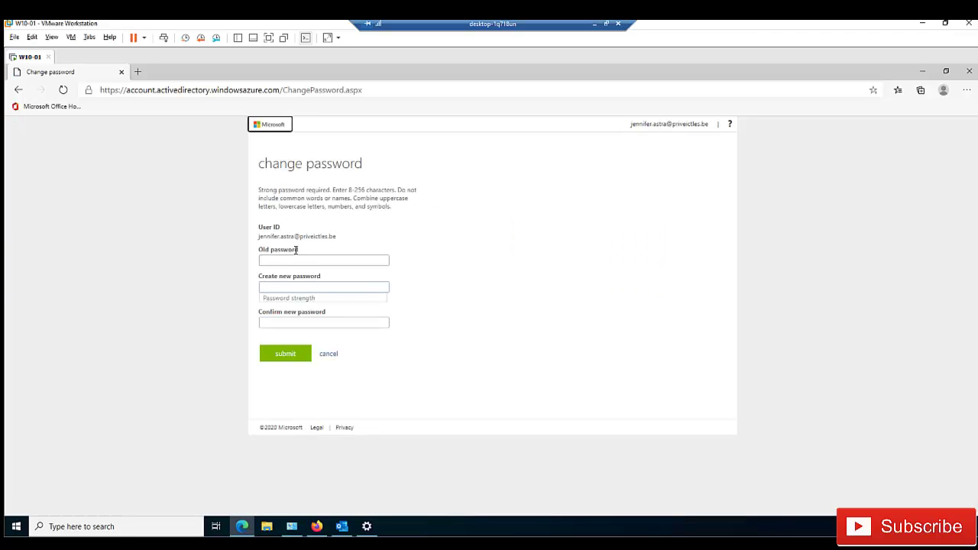
Step: Enter the old password, a new strong password and its confirmation, then submit the change
click(291, 260)
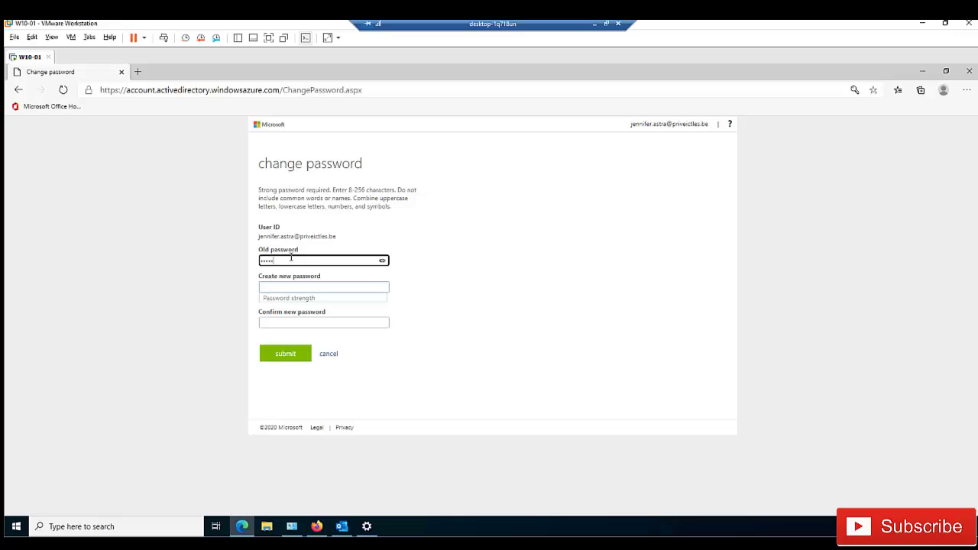
key(Tab)
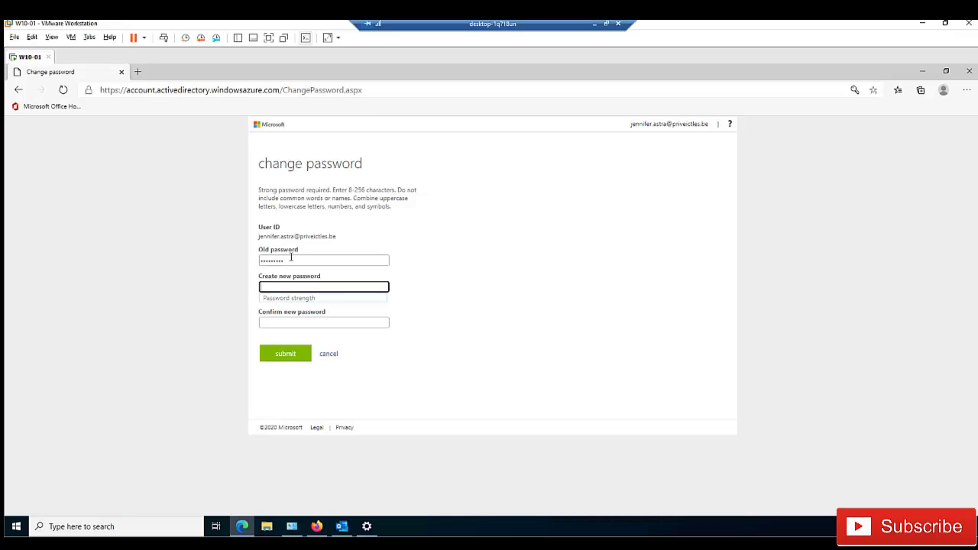
text(•••••••••)
key(BackSpace)
text(•)
key(Tab)
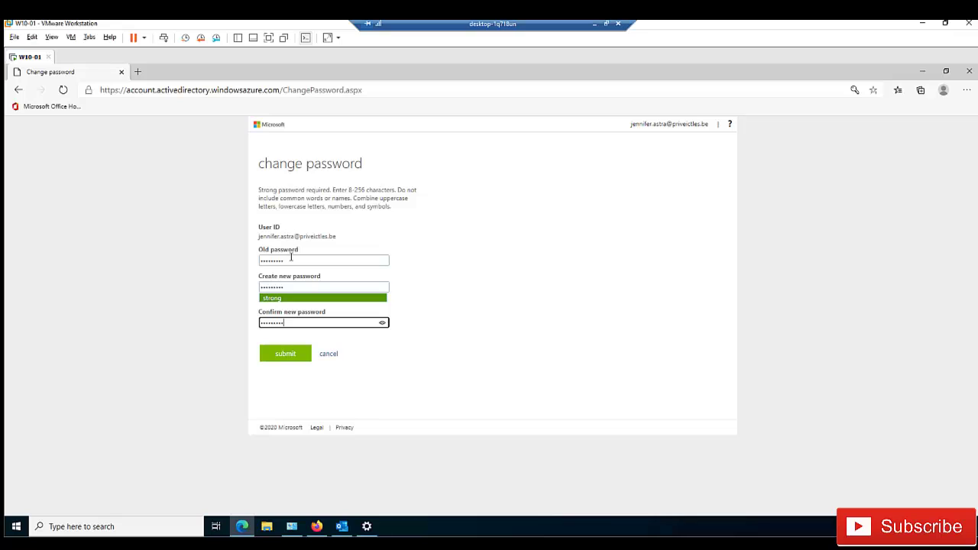
click(295, 356)
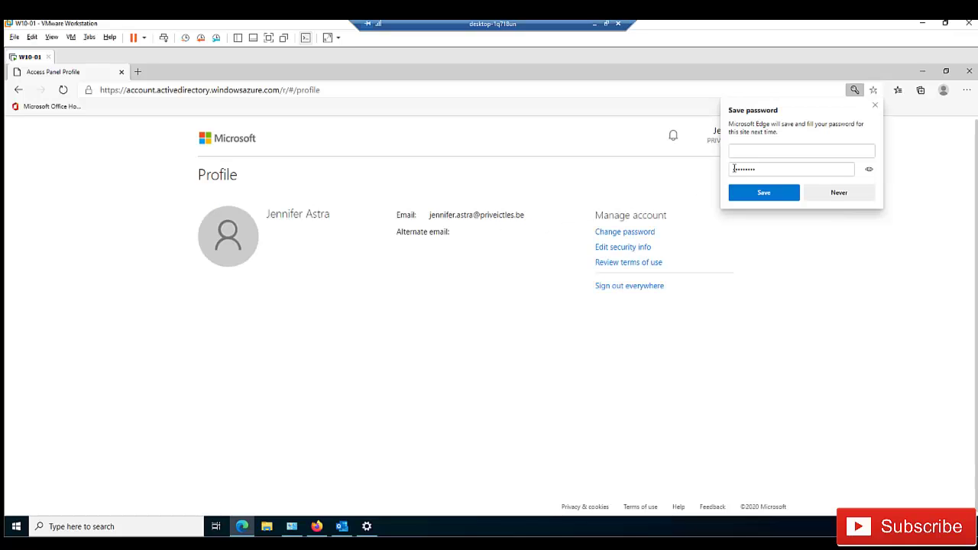
click(752, 152)
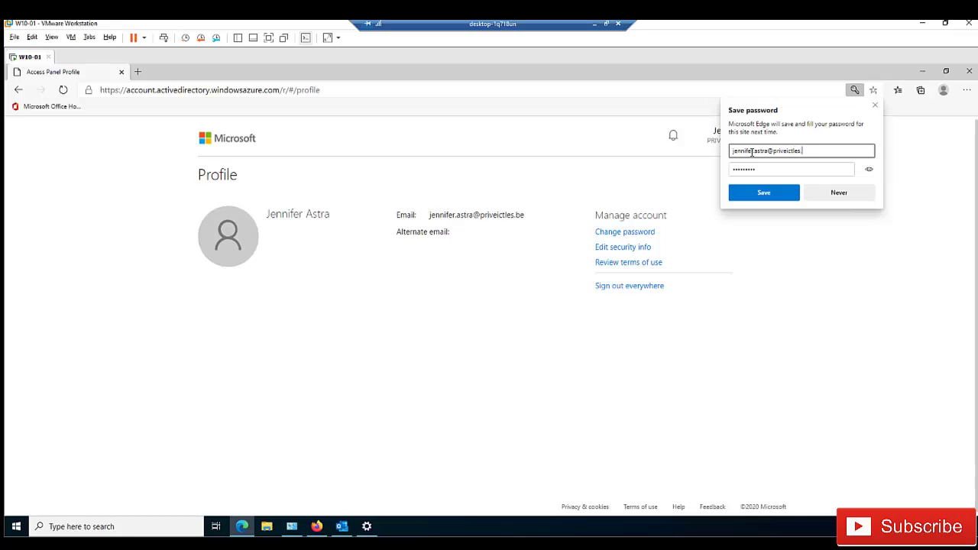
Step: Save the new password in Edge, switching briefly to Settings and back
click(763, 193)
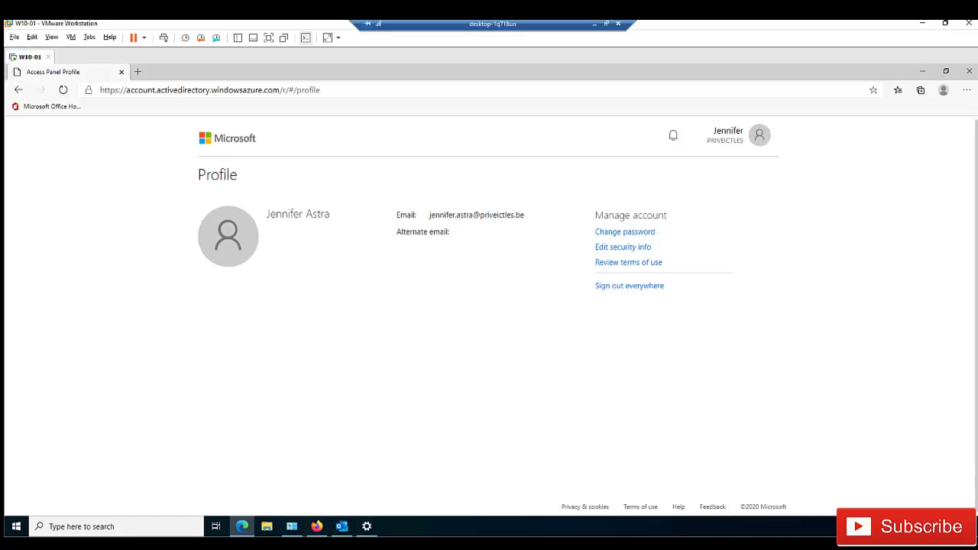
click(367, 527)
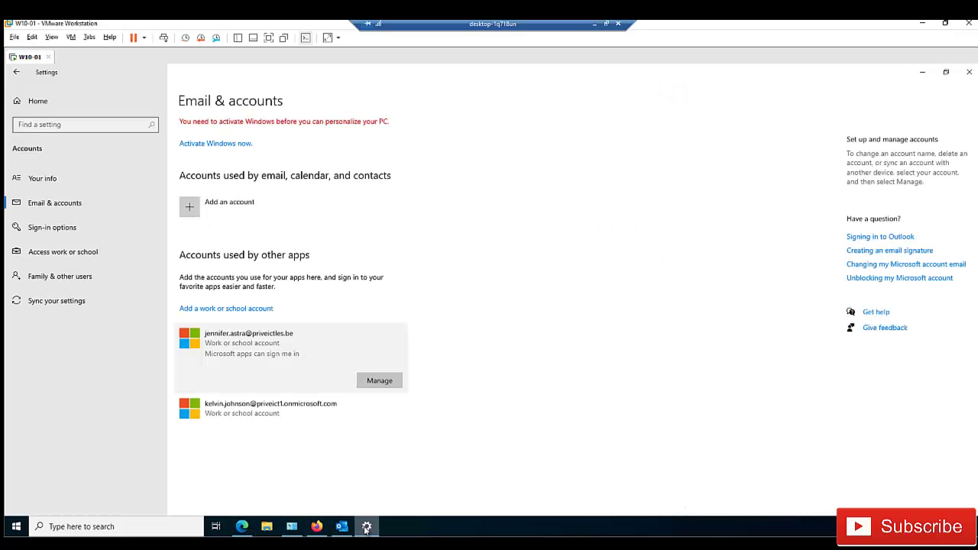
click(367, 527)
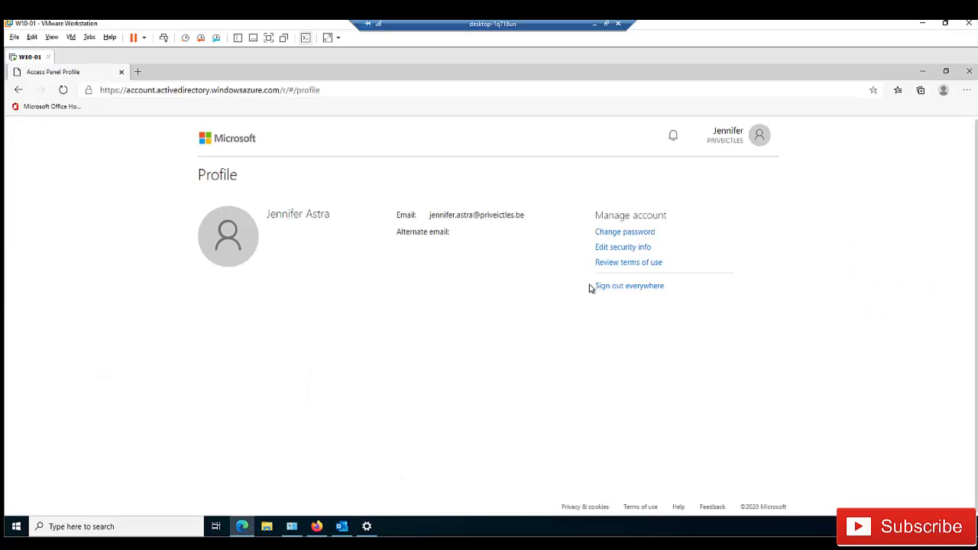
Step: Open Edit security info and re-verify with the autofilled password
click(615, 249)
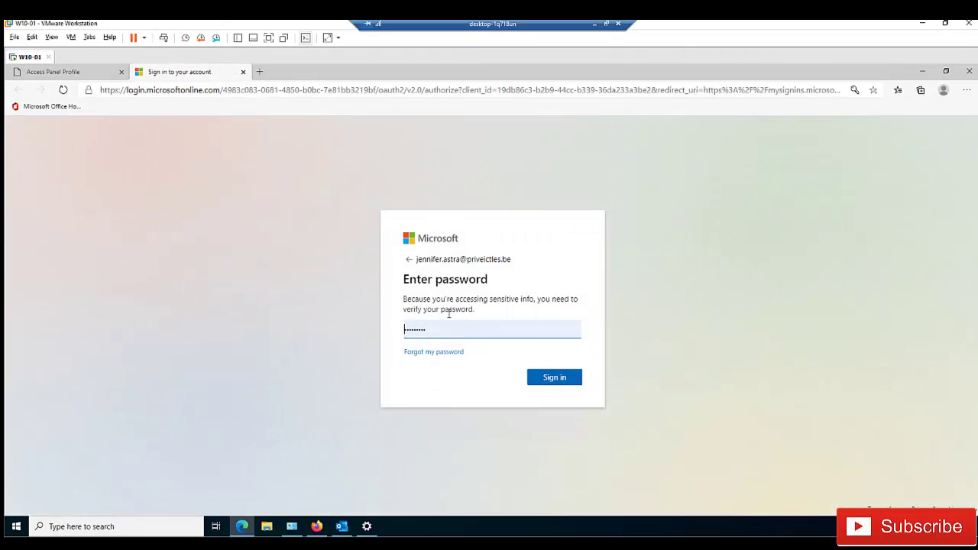
click(550, 382)
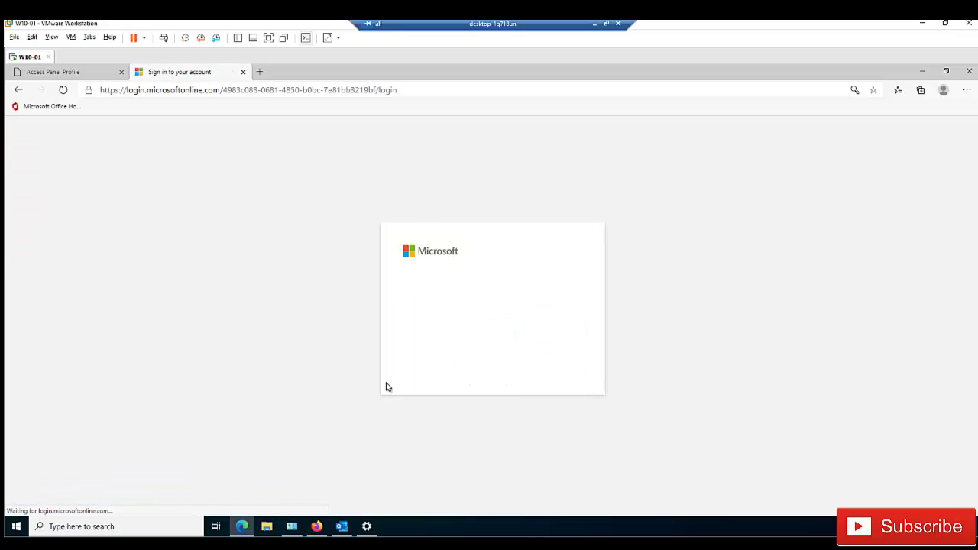
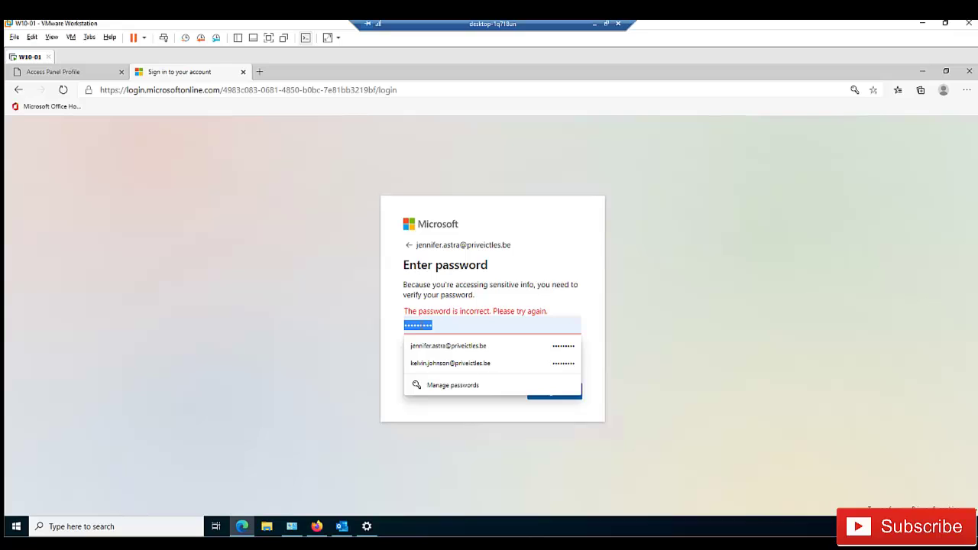
Step: Sign in with the corrected password, update Edge's saved password, and skip the security setup
text(••)
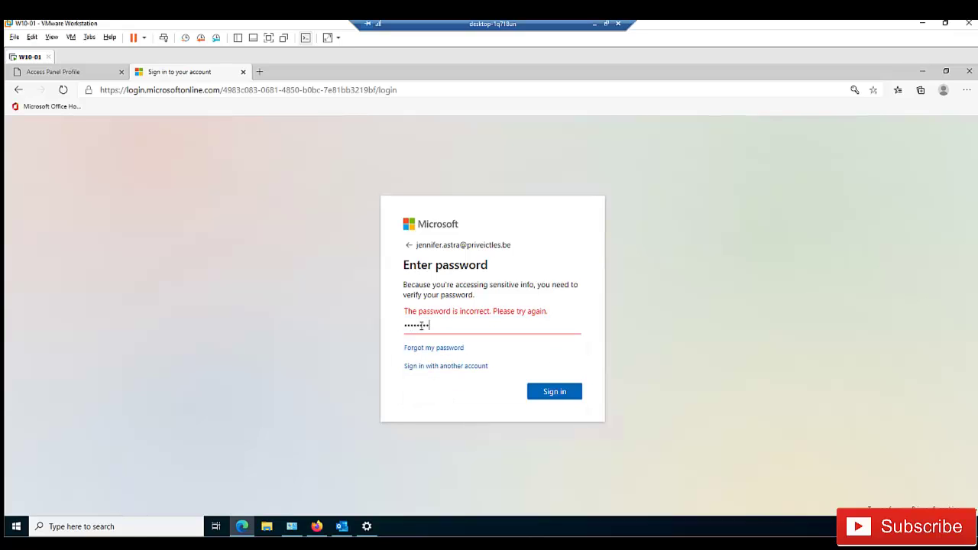
key(Return)
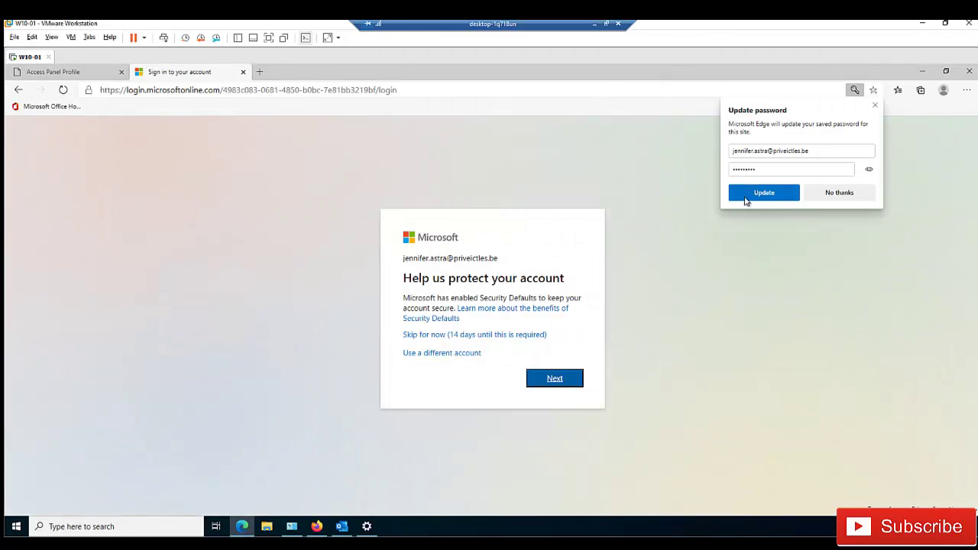
click(745, 194)
click(490, 339)
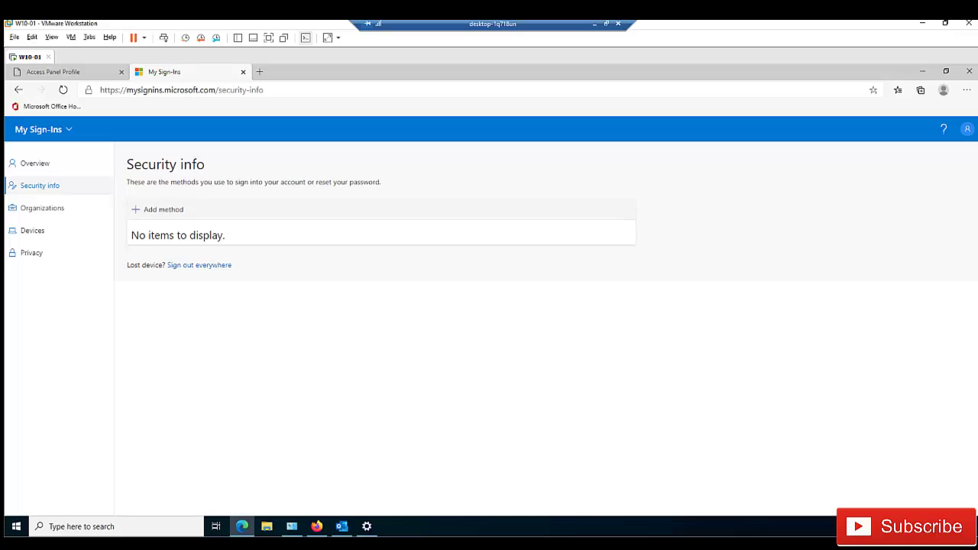
Step: Go to the Overview page and dismiss the 'Help us protect your account' prompt
click(35, 164)
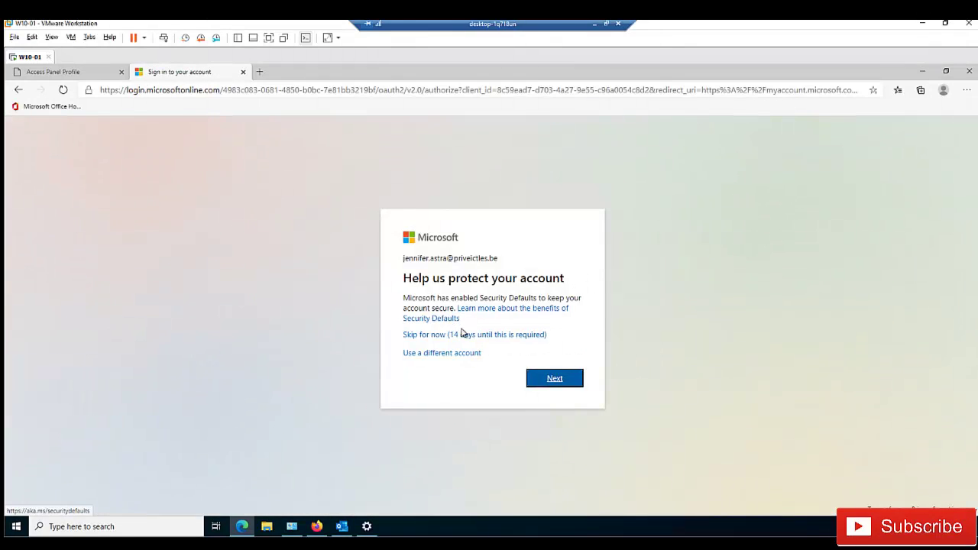
click(463, 337)
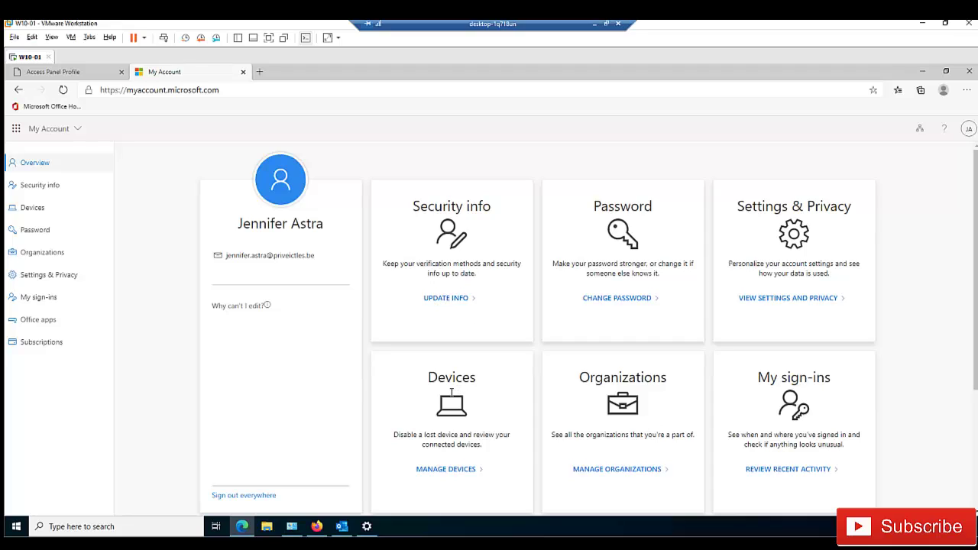
Step: Open Manage devices and expand the W10-01 row to verify it is Active
click(455, 469)
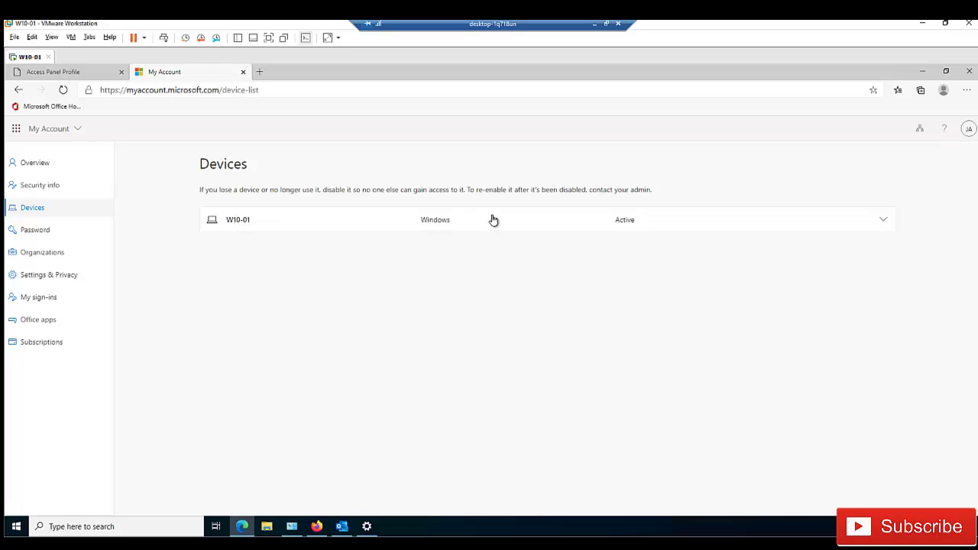
click(883, 222)
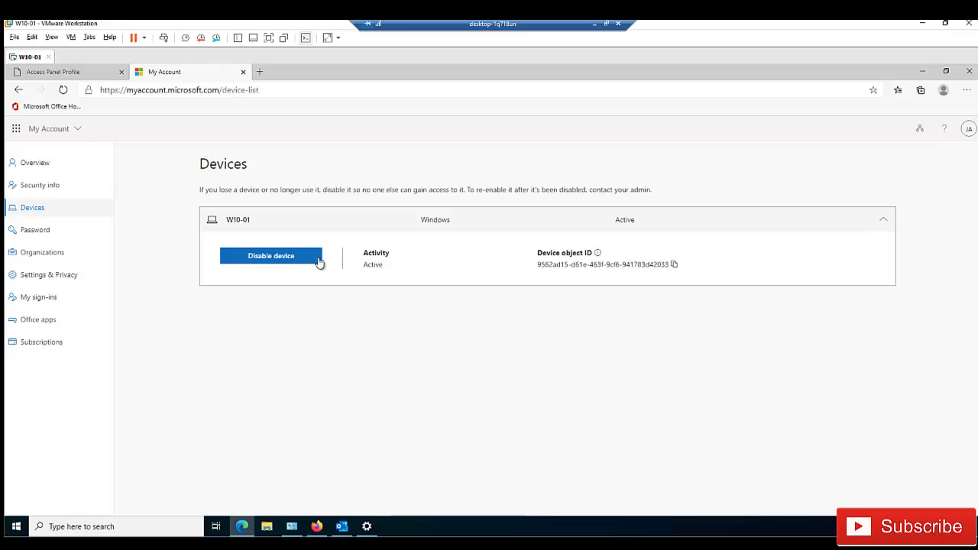
click(883, 222)
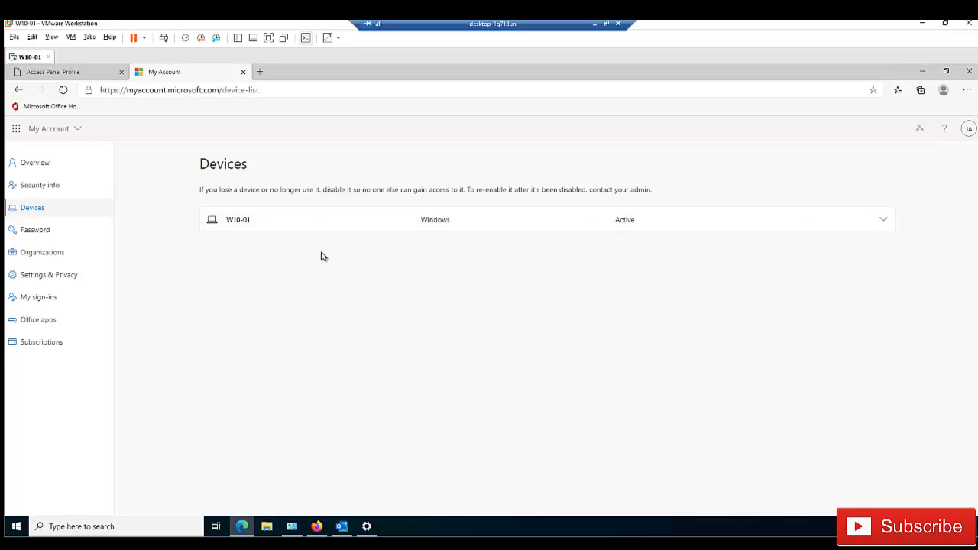
click(883, 221)
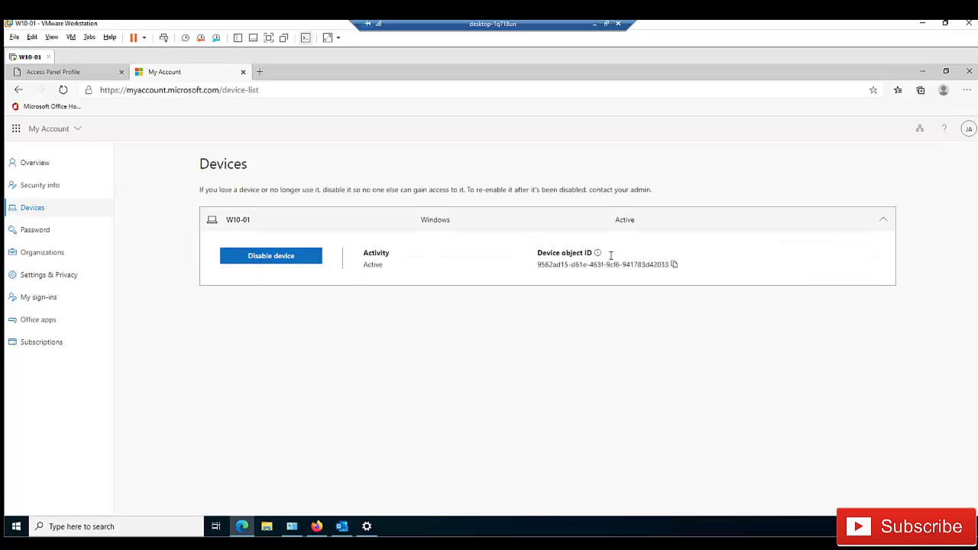
click(881, 221)
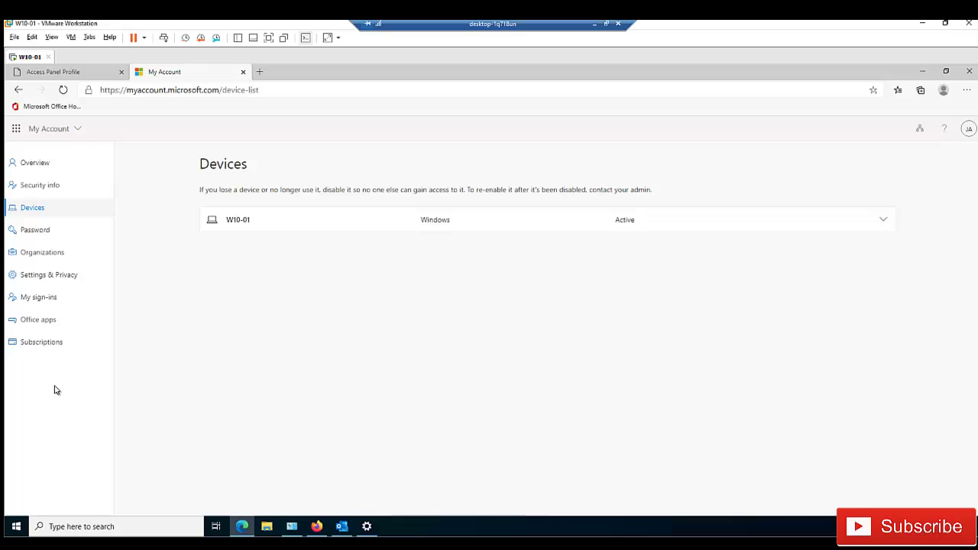
Step: Close Outlook and relaunch it from a Start menu search for 'outlook'
click(342, 528)
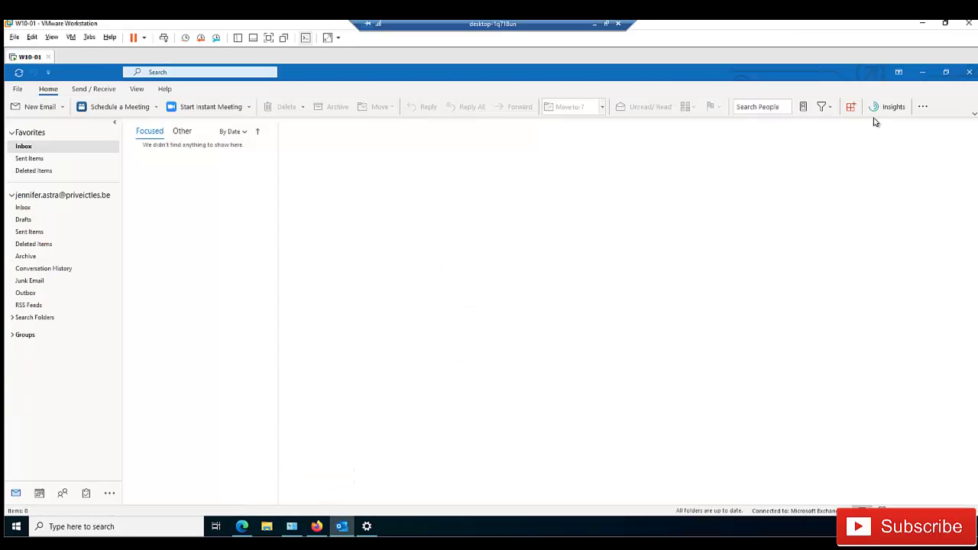
click(968, 72)
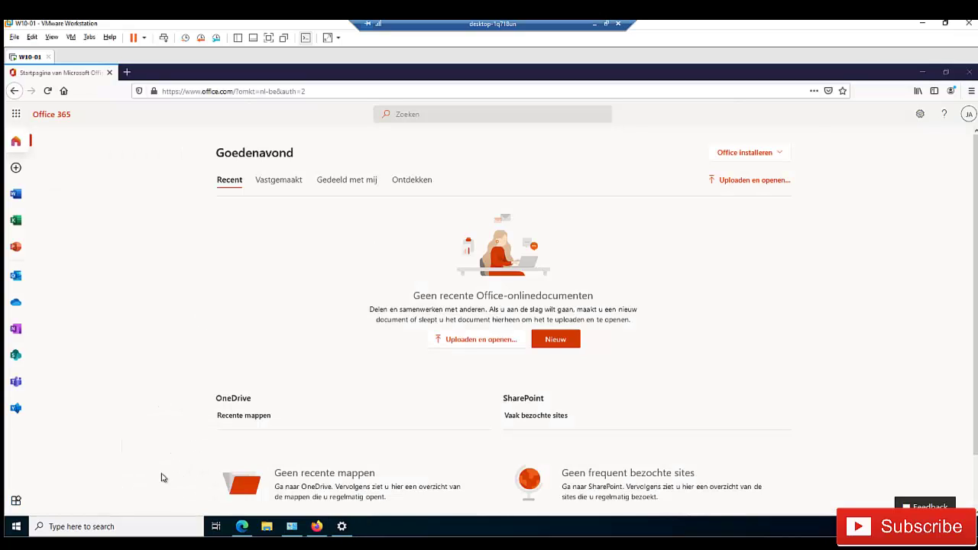
click(24, 527)
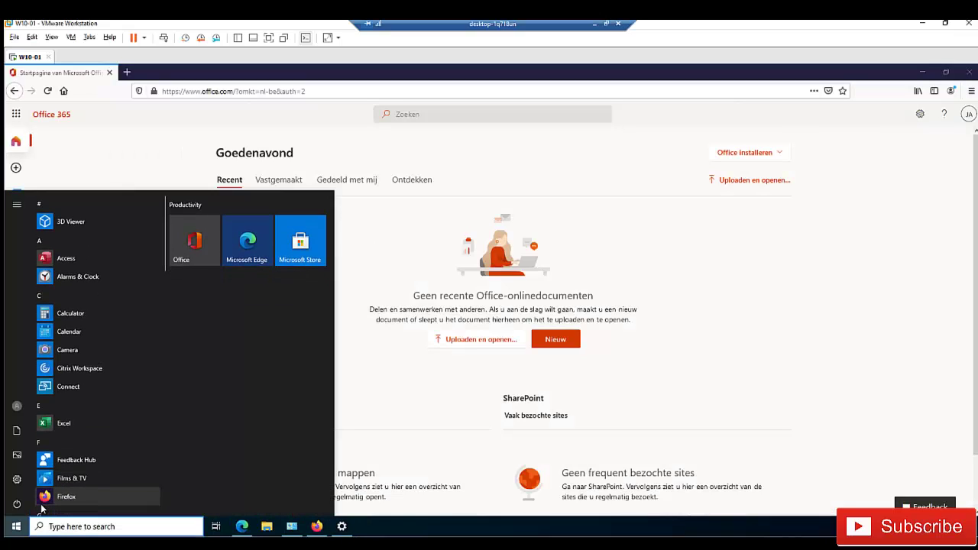
text(outlook)
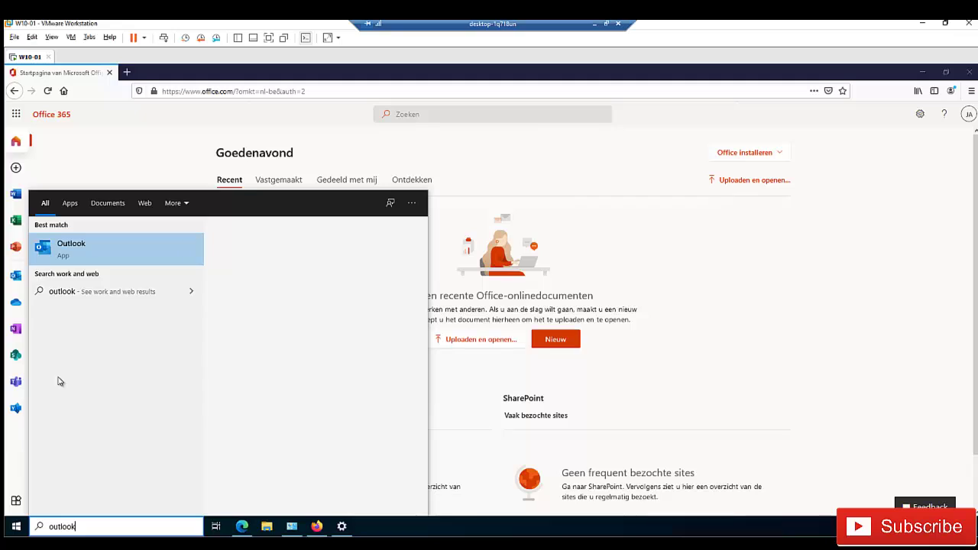
click(90, 260)
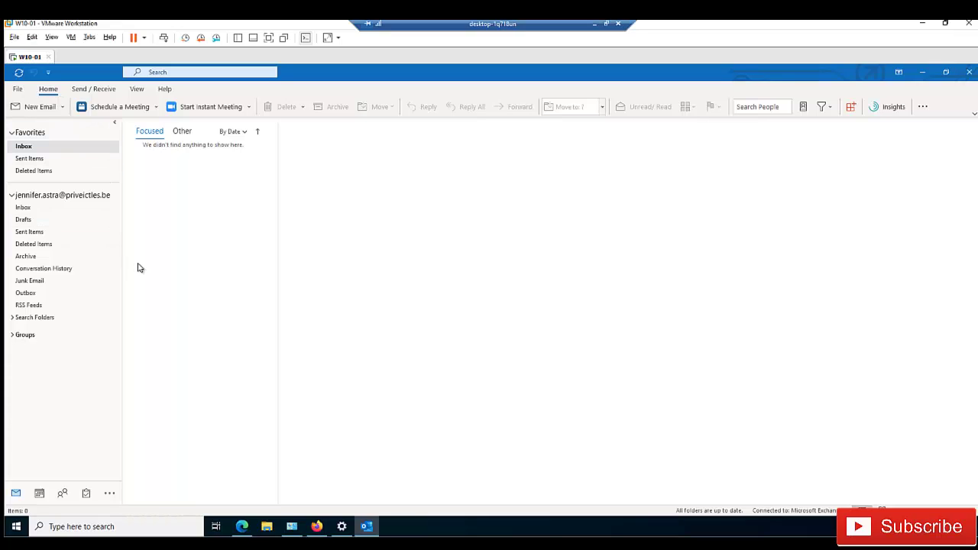
click(341, 526)
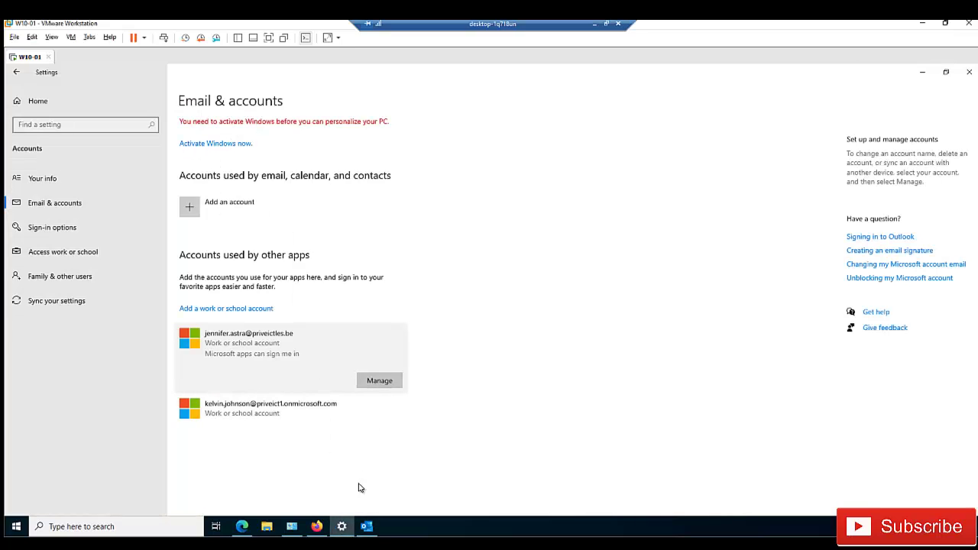
click(341, 526)
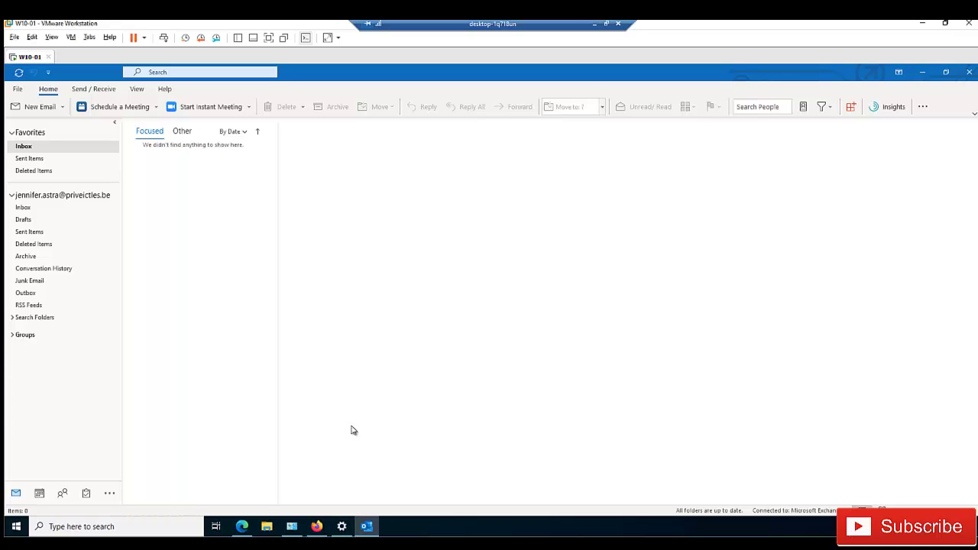